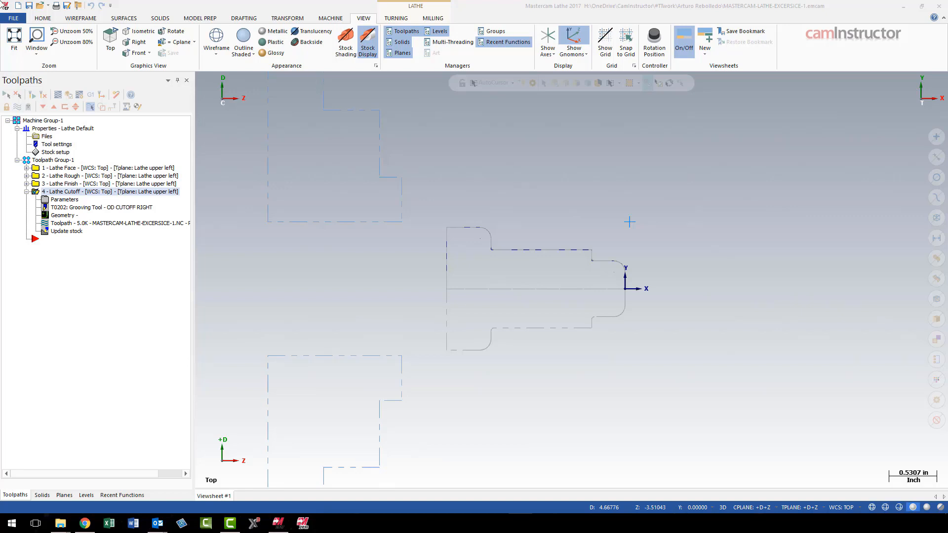
# Start a graphics-window backplot of operation 1 - Lathe Face
pyautogui.click(79, 169)
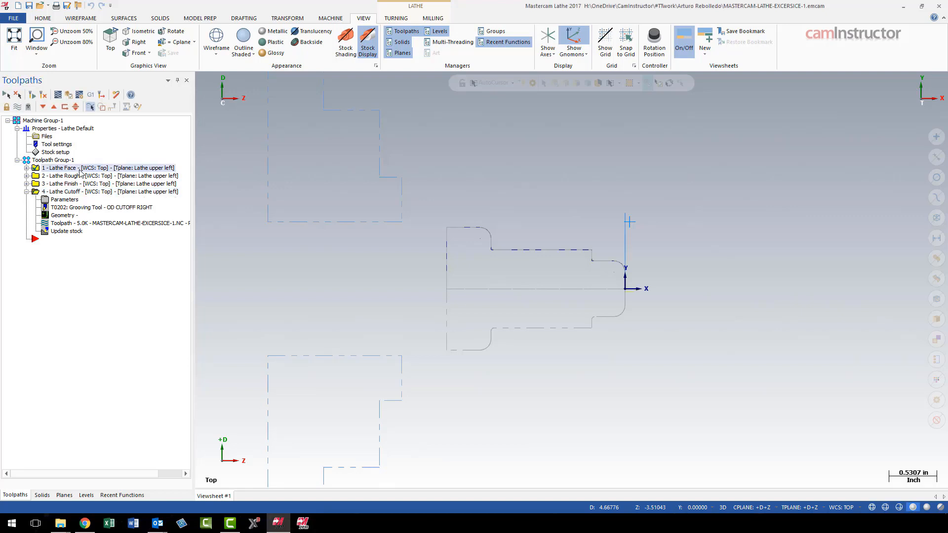
pyautogui.click(58, 97)
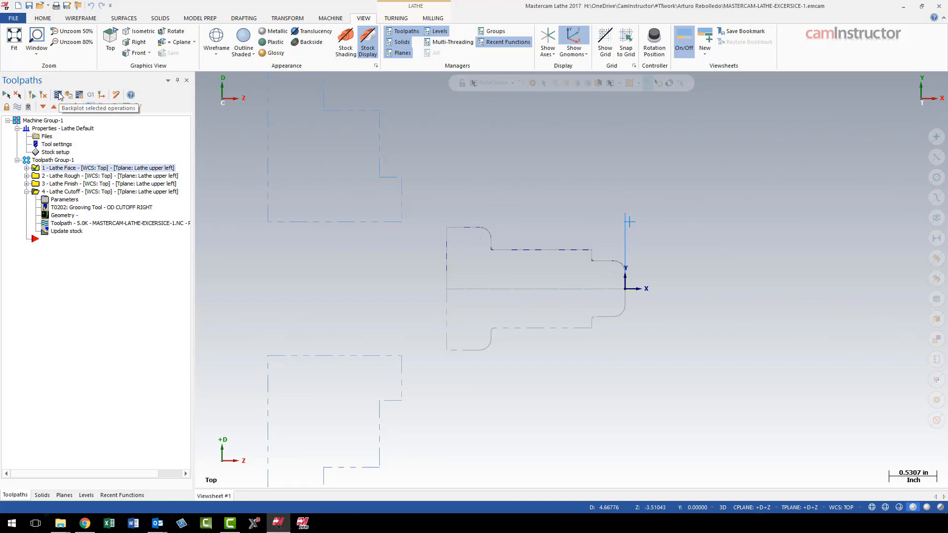
pyautogui.click(59, 97)
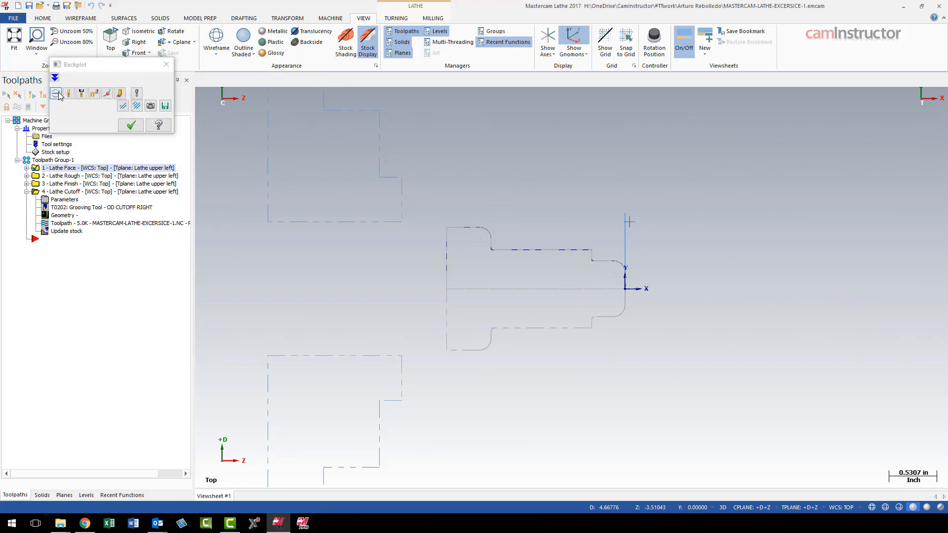
pyautogui.scroll(-1, 368, 265)
pyautogui.scroll(-1, 368, 264)
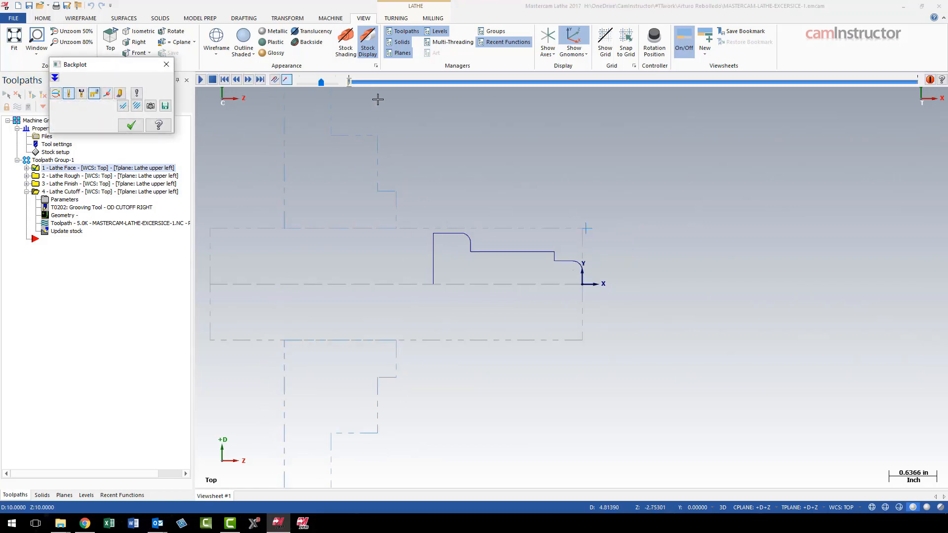
# Advance the backplot to the part face with the tool holder displayed, then accept it
pyautogui.moveTo(352, 84); pyautogui.dragTo(577, 83)
pyautogui.click(82, 94)
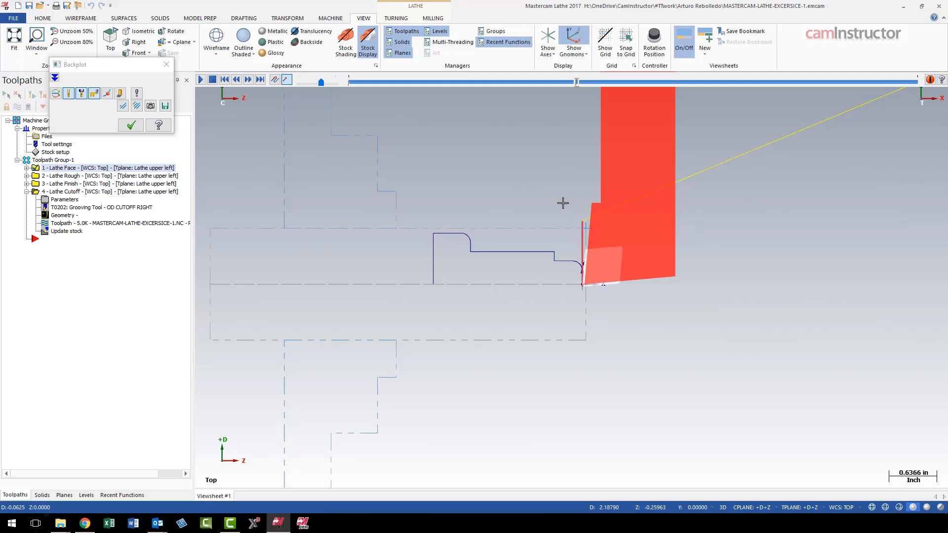
pyautogui.click(166, 65)
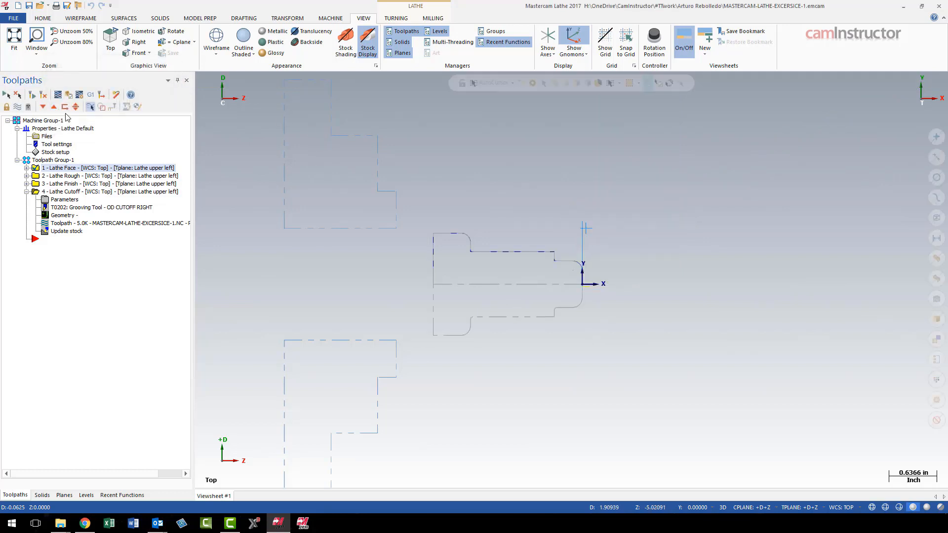
# Launch the Simulator for the face operation as a resized window over Mastercam
pyautogui.click(69, 94)
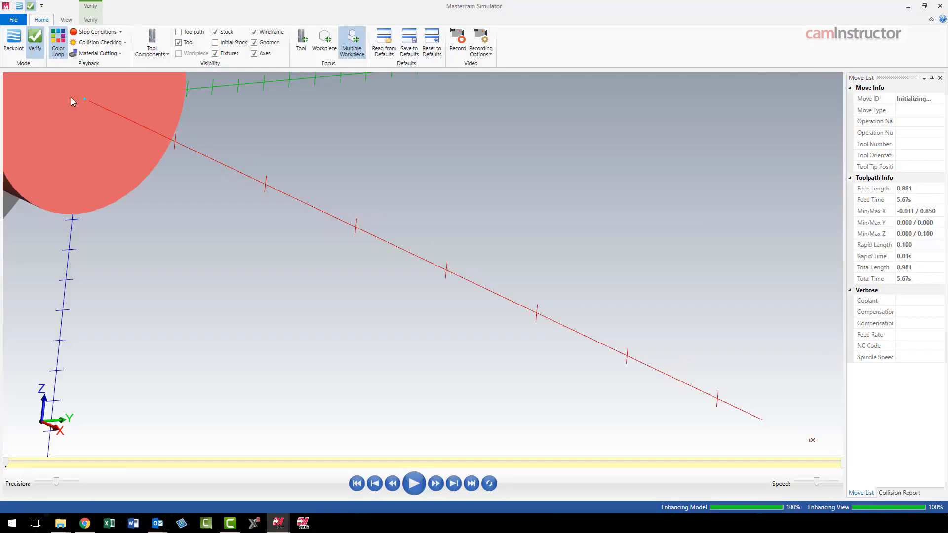
pyautogui.click(925, 9)
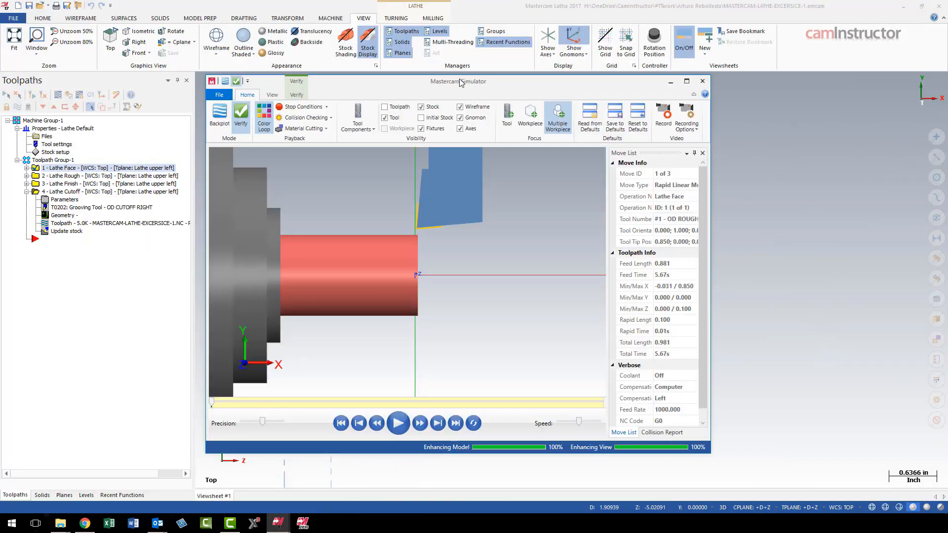
pyautogui.moveTo(536, 82); pyautogui.dragTo(571, 77)
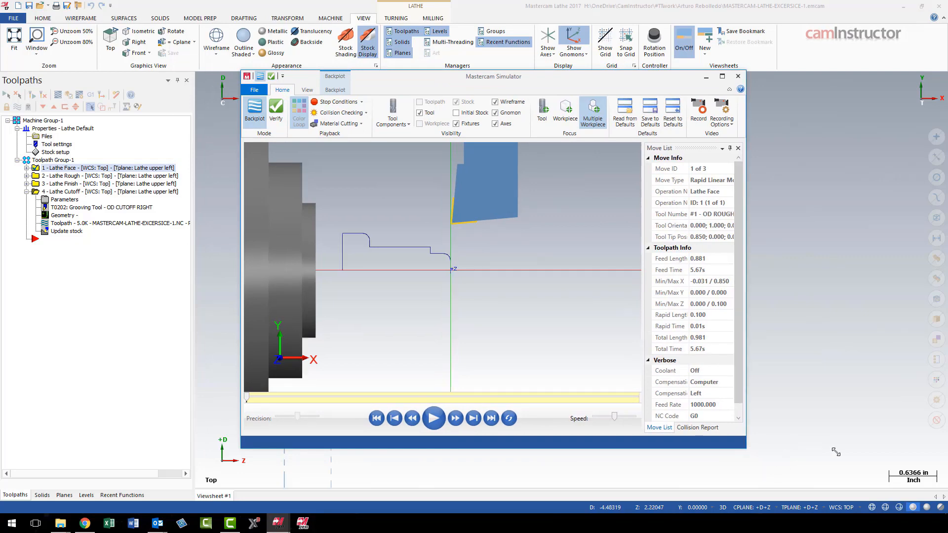
pyautogui.moveTo(746, 450); pyautogui.dragTo(859, 451)
pyautogui.scroll(2, 494, 294)
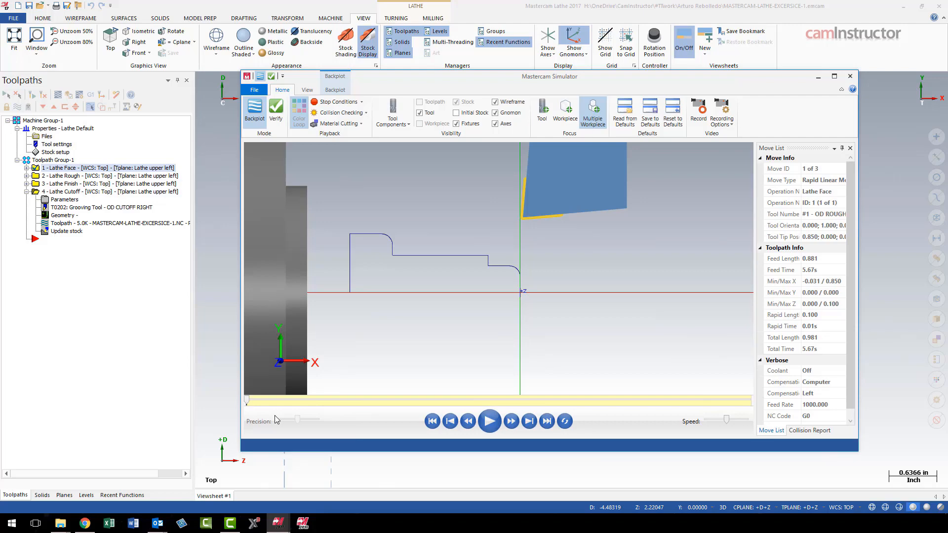
# Play the facing simulation, rewind through moves 2 and 1 of 3, and close the Simulator
pyautogui.click(489, 421)
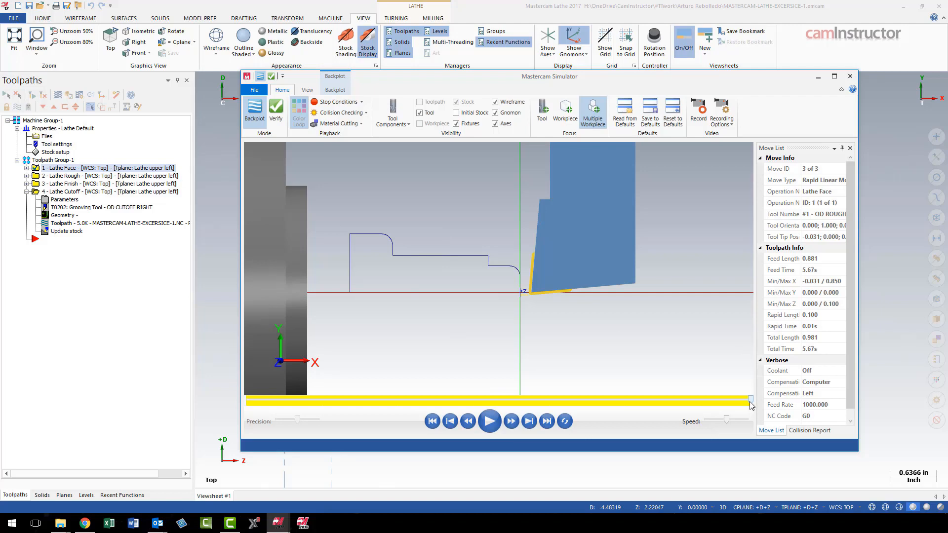
pyautogui.moveTo(751, 403); pyautogui.dragTo(561, 408)
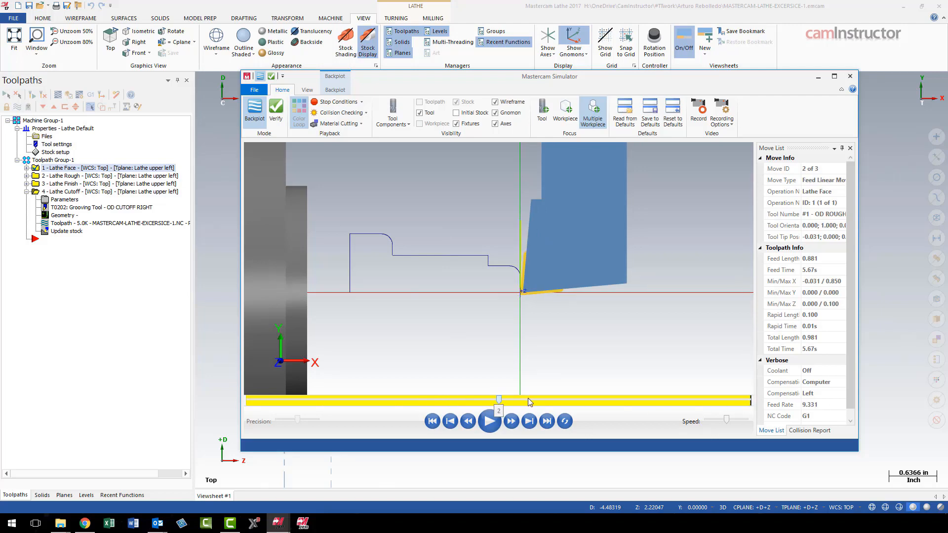
pyautogui.moveTo(499, 401); pyautogui.dragTo(310, 405)
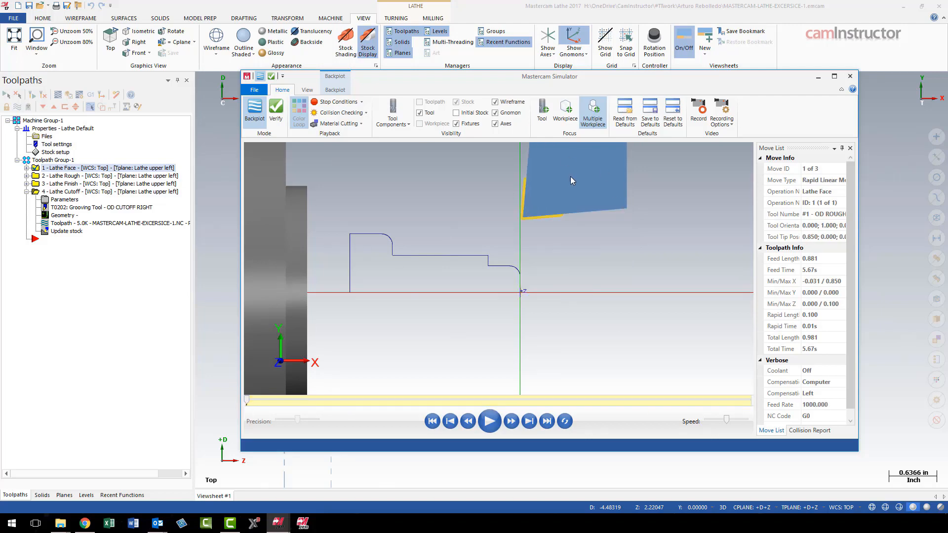
pyautogui.click(850, 76)
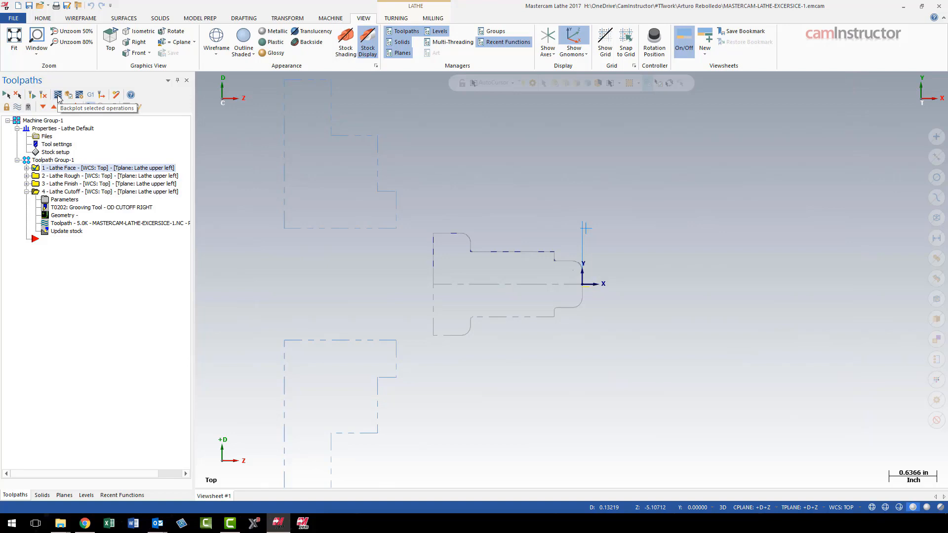
pyautogui.click(58, 95)
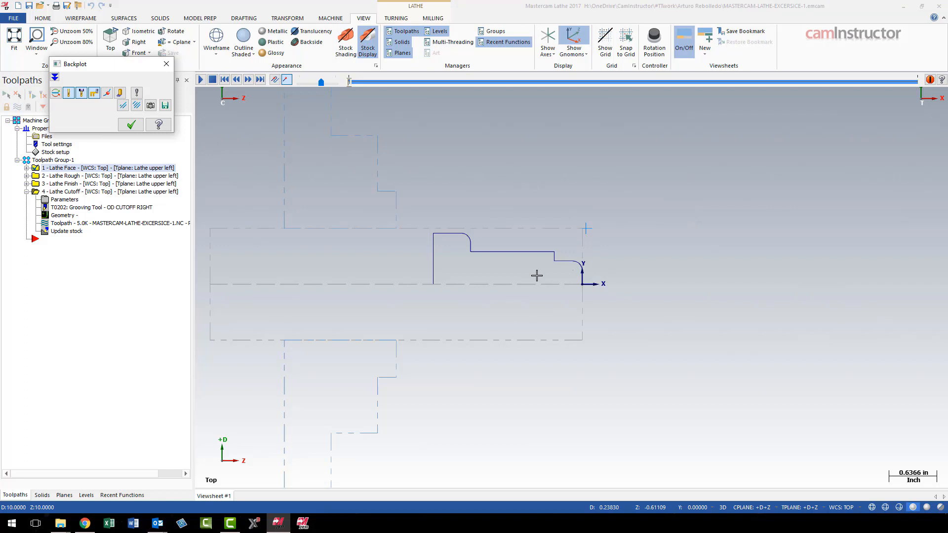
pyautogui.click(166, 64)
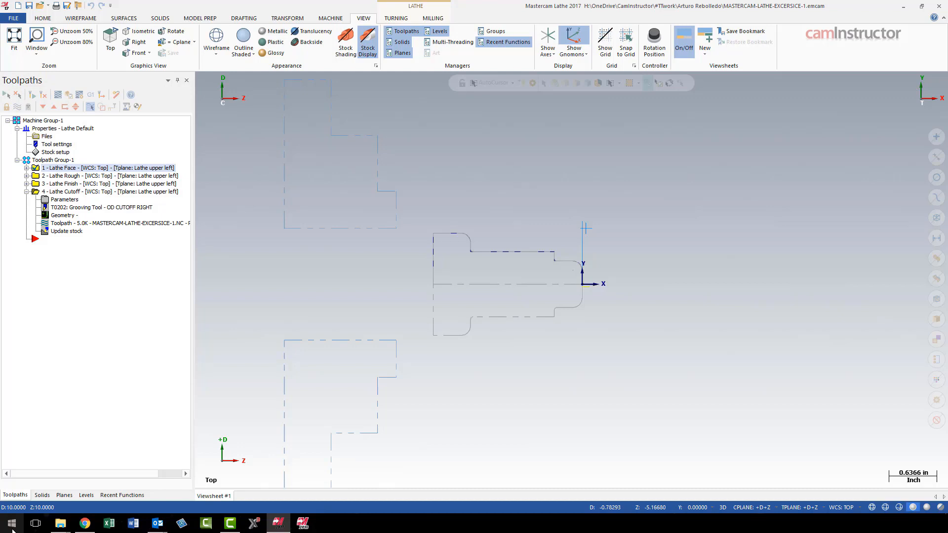
# Expand the Mastercam 2017 folder in the Windows Start menu
pyautogui.click(11, 524)
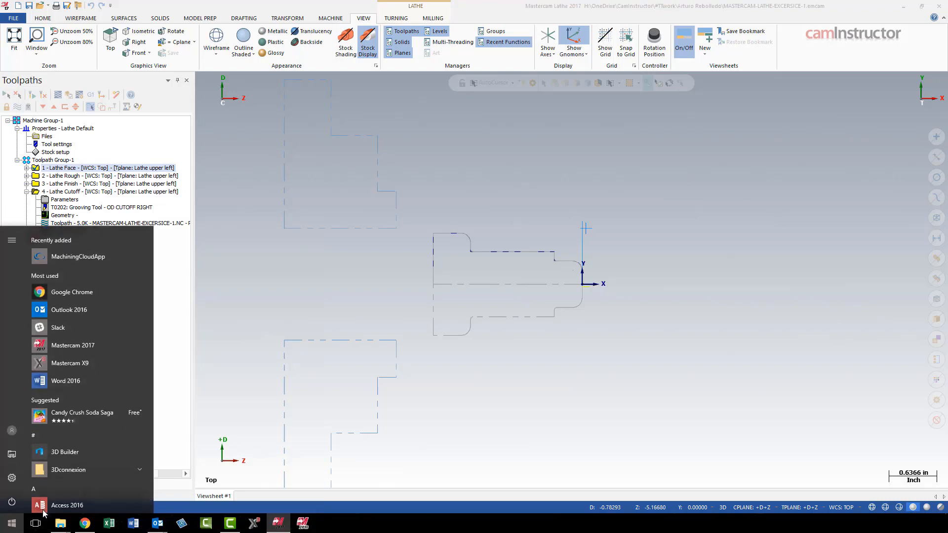
pyautogui.scroll(-3, 101, 447)
pyautogui.scroll(-5, 100, 445)
pyautogui.scroll(-5, 100, 444)
pyautogui.scroll(-5, 101, 445)
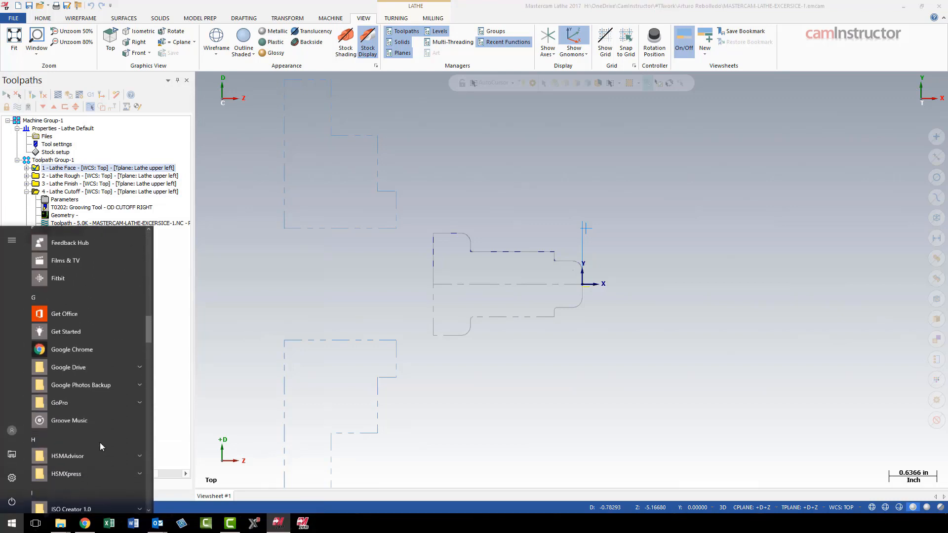
pyautogui.scroll(-5, 100, 445)
pyautogui.scroll(-3, 101, 444)
pyautogui.scroll(-2, 101, 444)
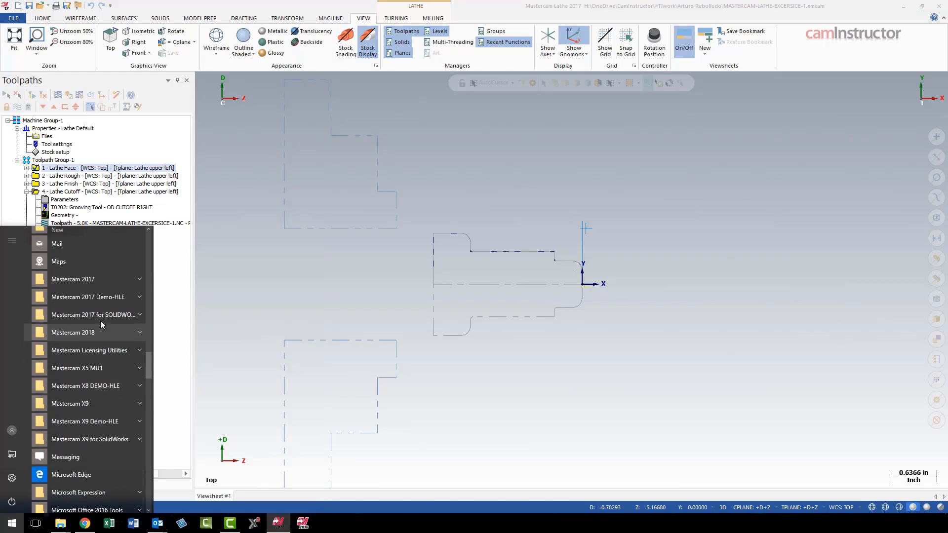
pyautogui.click(110, 281)
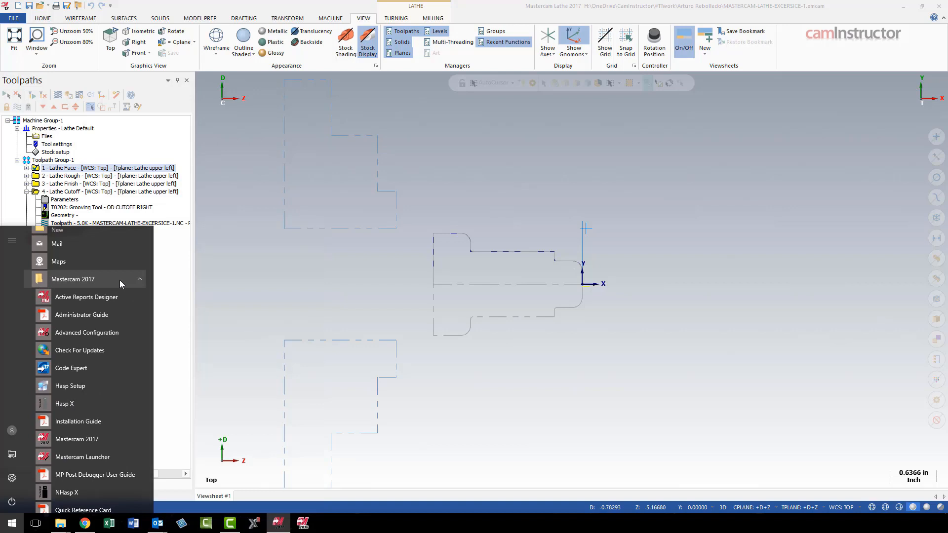
# Launch Advanced Configuration and show the Backplot settings page
pyautogui.click(99, 330)
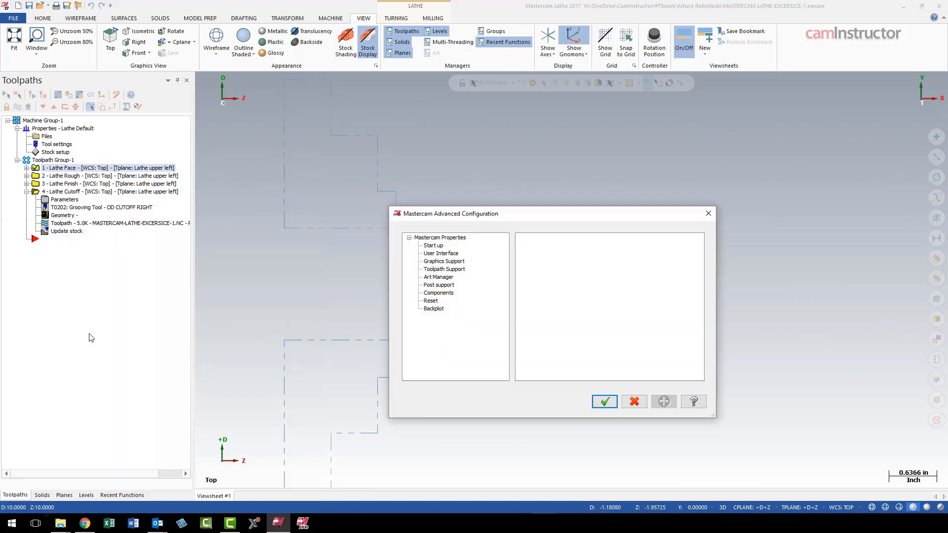
pyautogui.moveTo(556, 219); pyautogui.dragTo(523, 179)
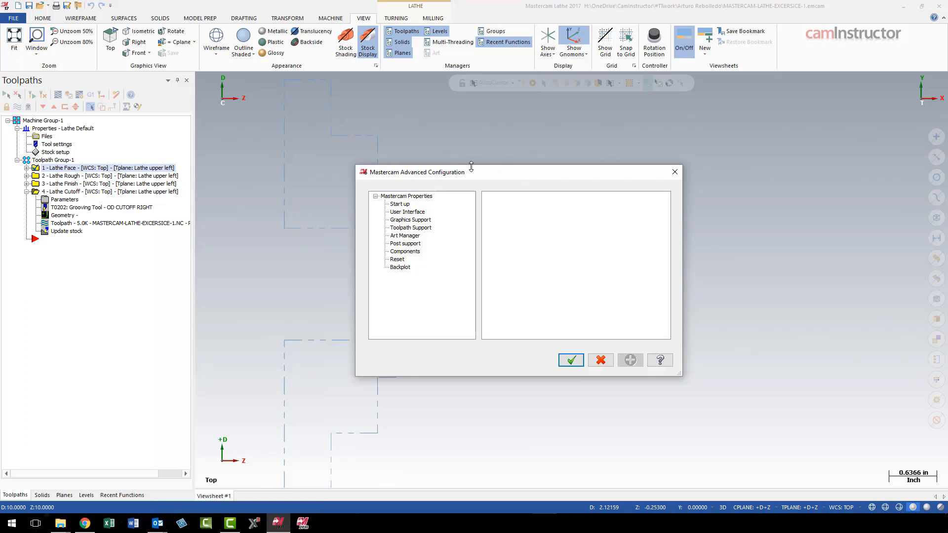
pyautogui.click(400, 268)
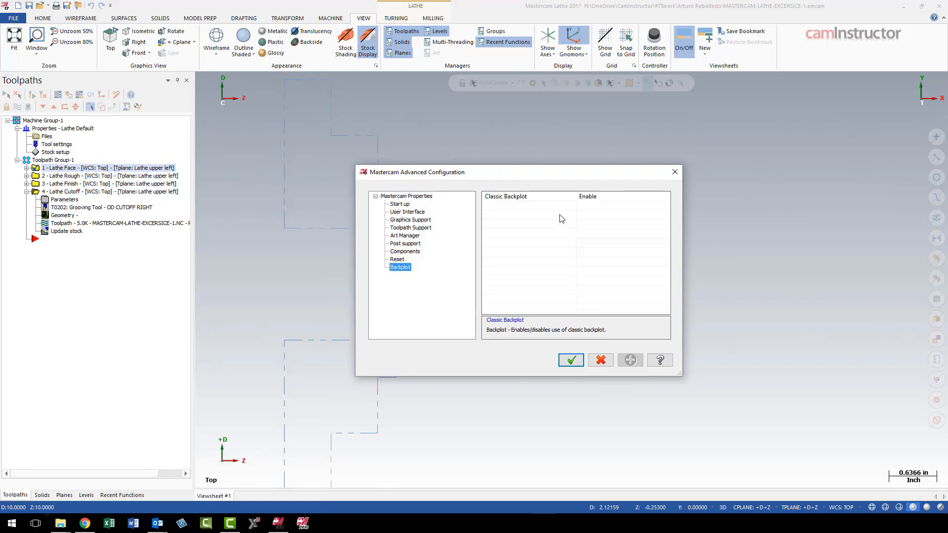
# Set Classic Backplot to Disable, apply it, and close the configuration
pyautogui.click(616, 198)
pyautogui.click(616, 199)
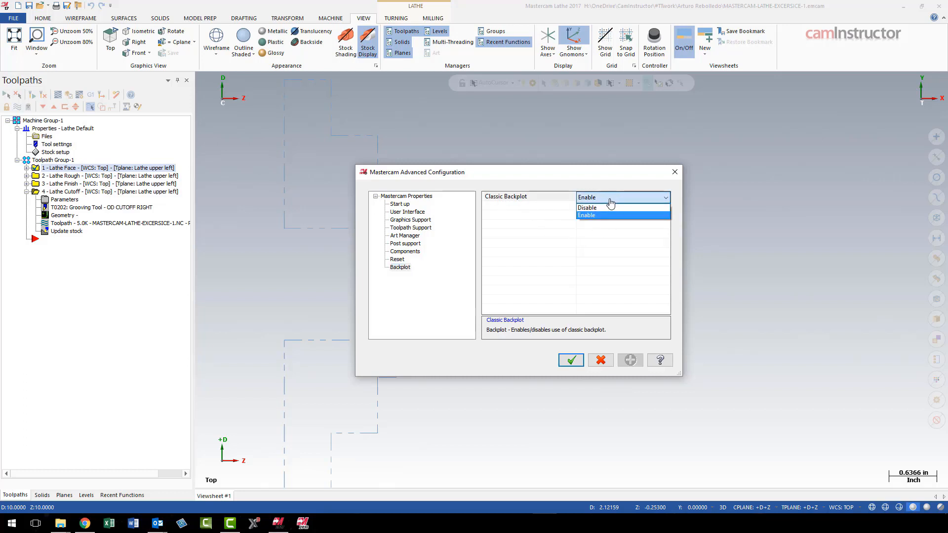
pyautogui.click(602, 208)
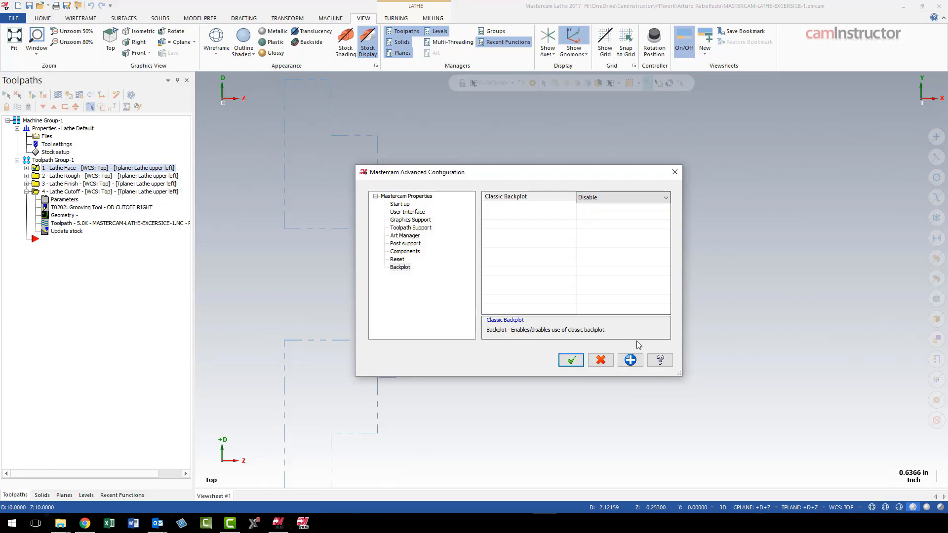
pyautogui.click(635, 362)
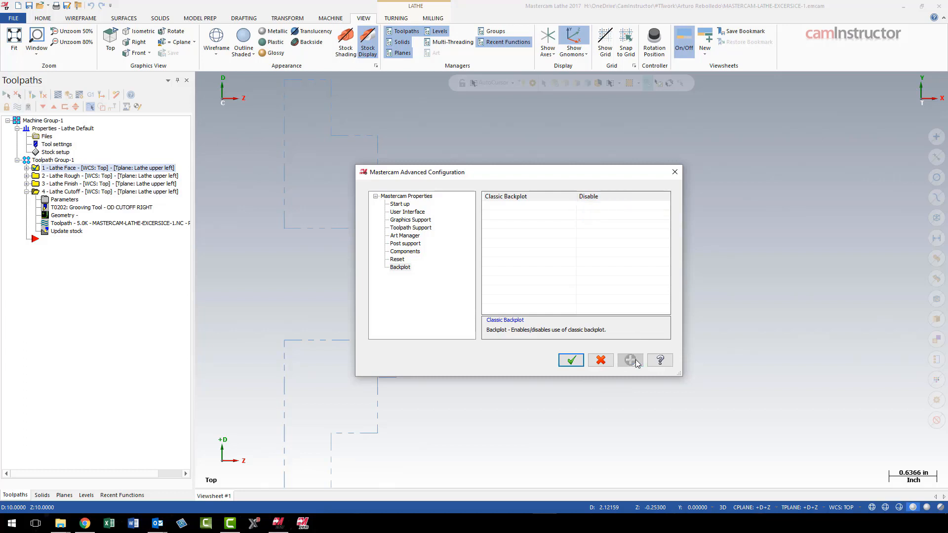
pyautogui.moveTo(535, 172); pyautogui.dragTo(709, 175)
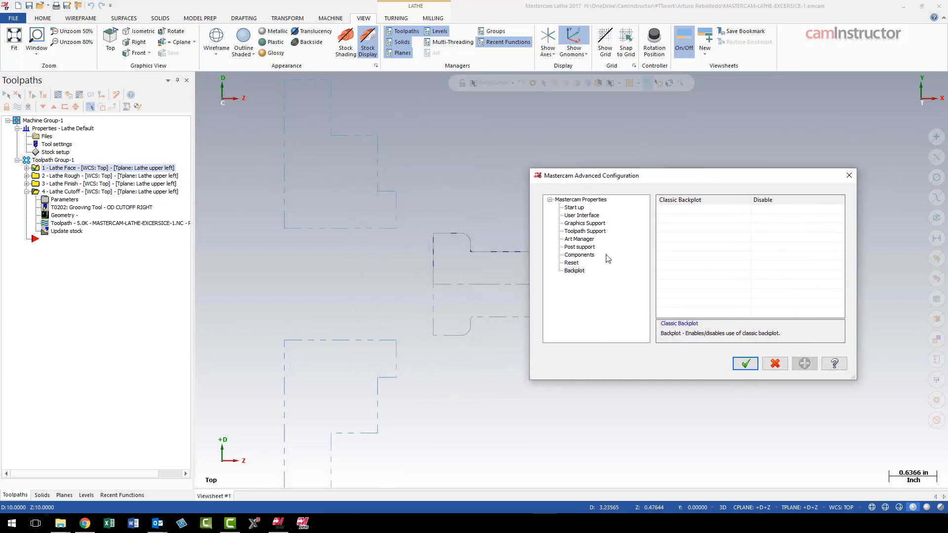
pyautogui.press('Return')
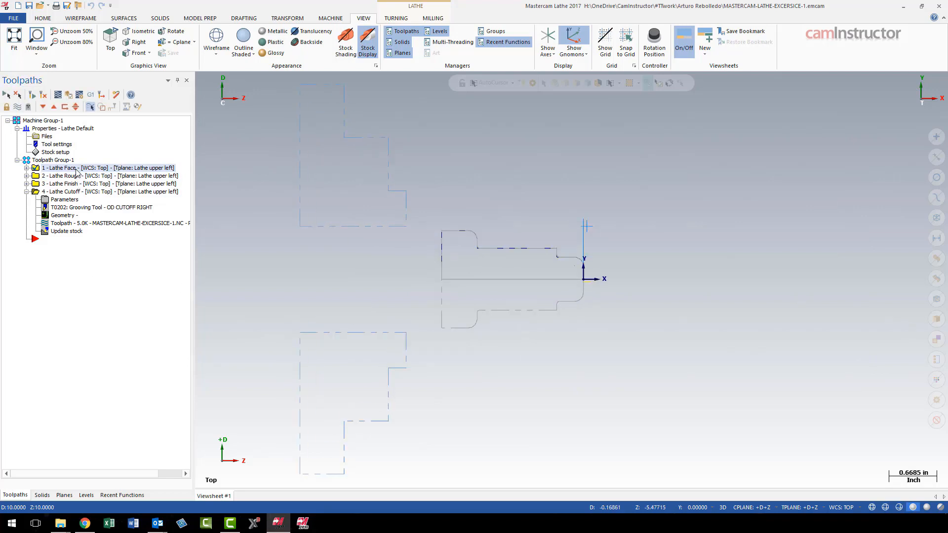
# Confirm Backplot now launches the Simulator, close it, and return to the Backplot settings
pyautogui.click(59, 98)
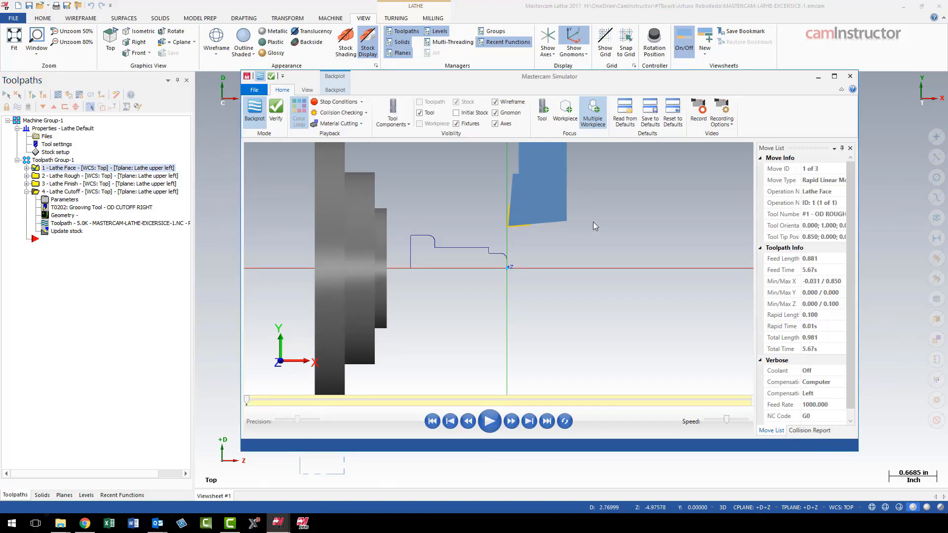
pyautogui.click(851, 79)
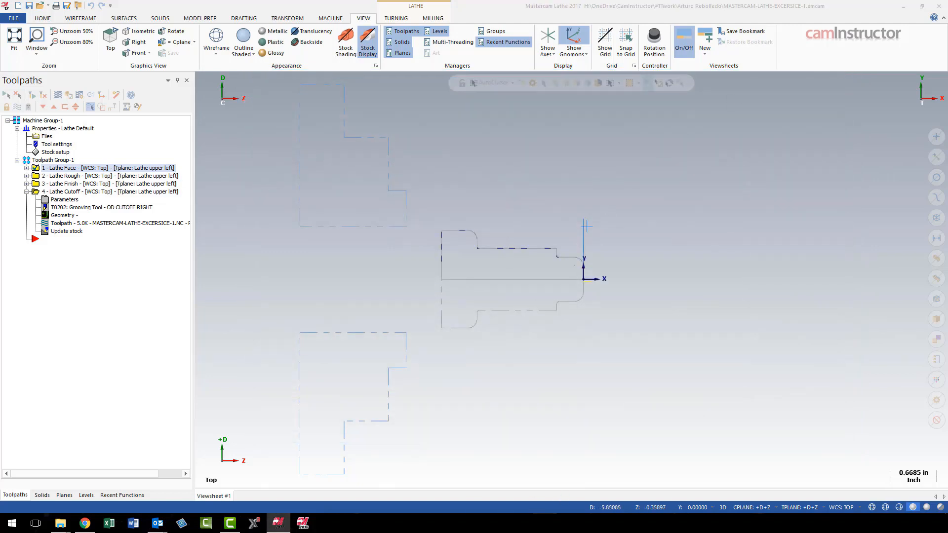
pyautogui.click(585, 271)
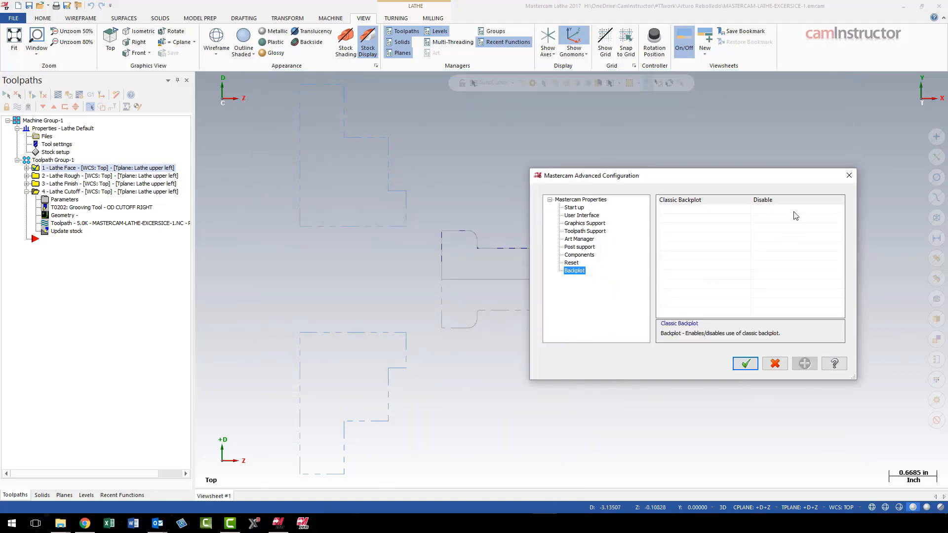
# Set Classic Backplot back to Enable and close the configuration
pyautogui.click(789, 201)
pyautogui.click(763, 202)
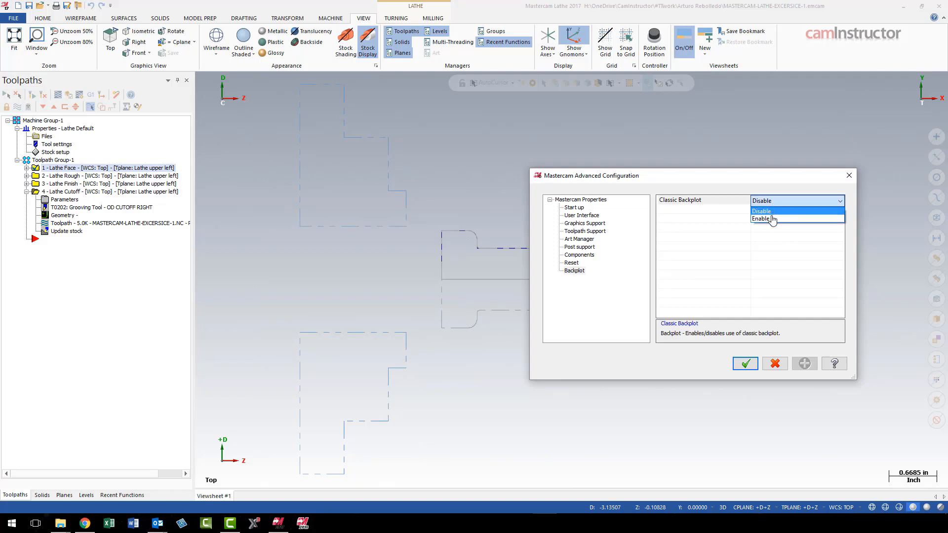
pyautogui.click(763, 219)
pyautogui.click(746, 363)
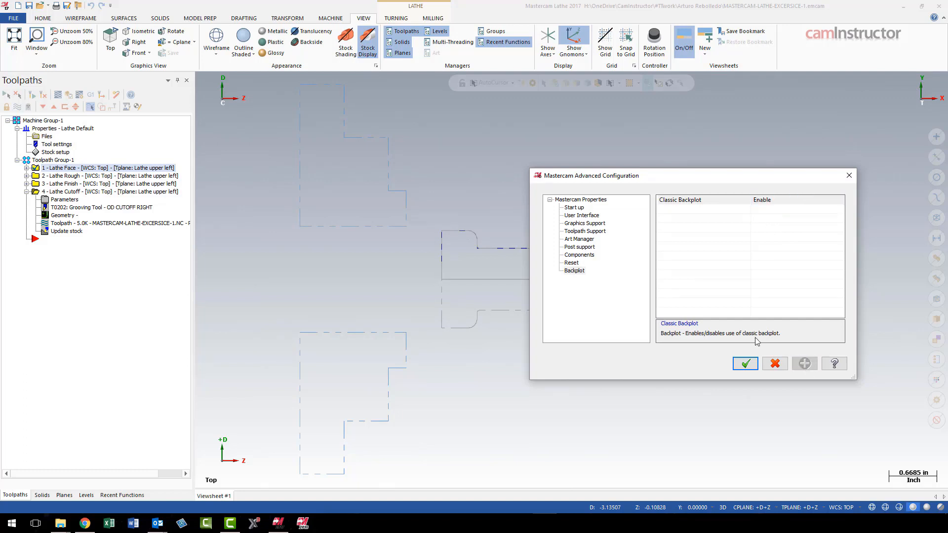
pyautogui.click(58, 96)
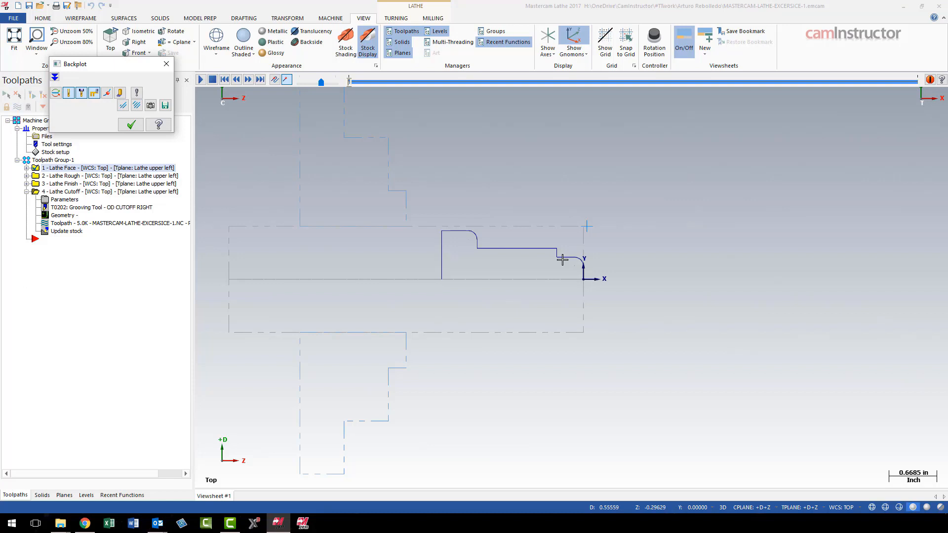
pyautogui.hotkey('ctrl', 'alt', 'shift', 'a')
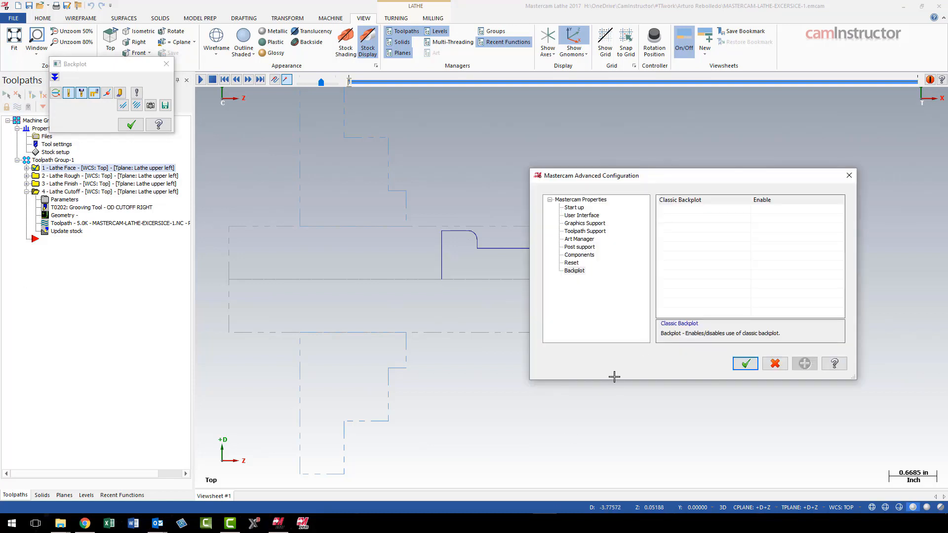
pyautogui.click(849, 175)
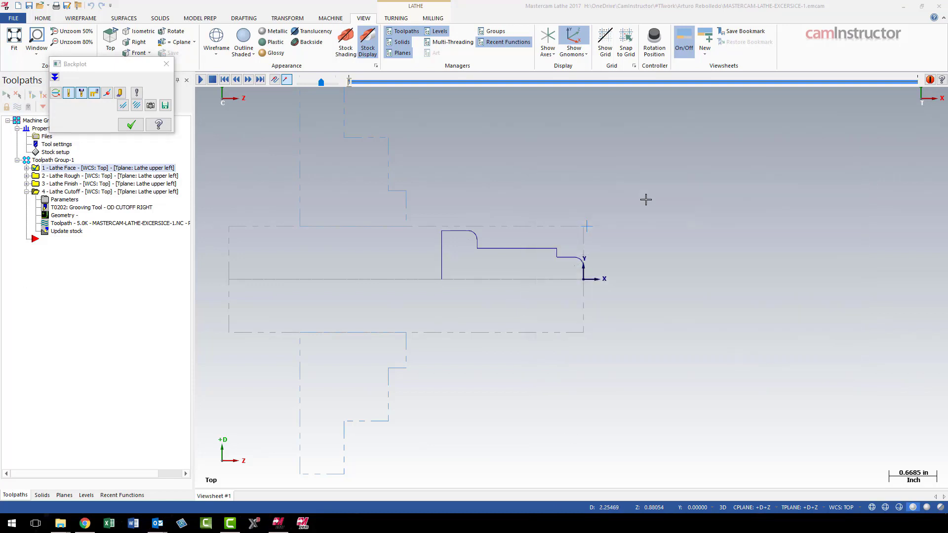
pyautogui.click(166, 63)
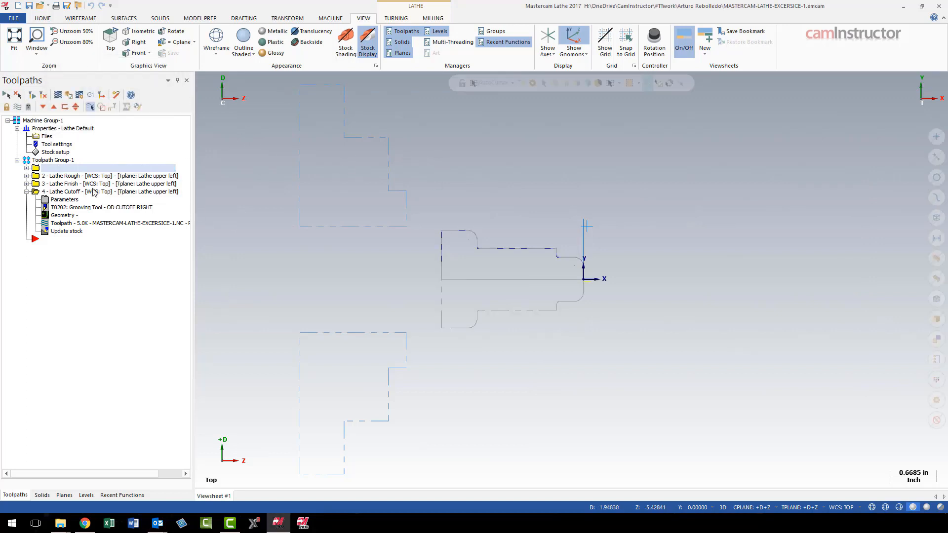
# Verify the Lathe Face operation in the Simulator's Backplot mode, then close the Simulator
pyautogui.click(70, 97)
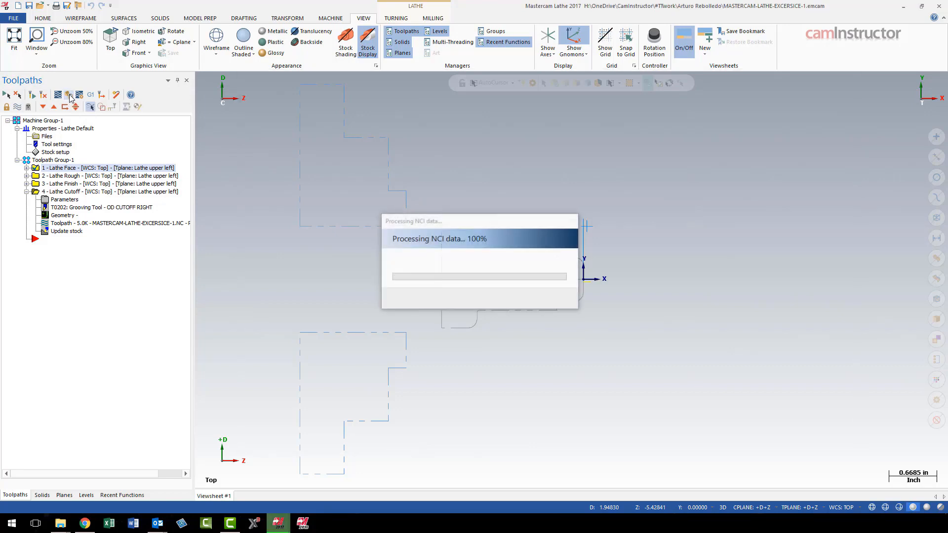
pyautogui.click(255, 111)
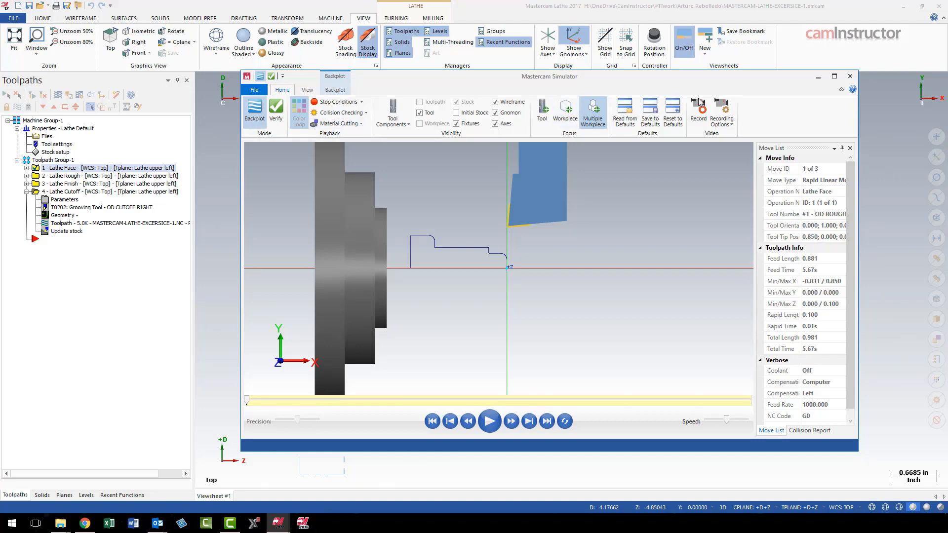
pyautogui.click(850, 79)
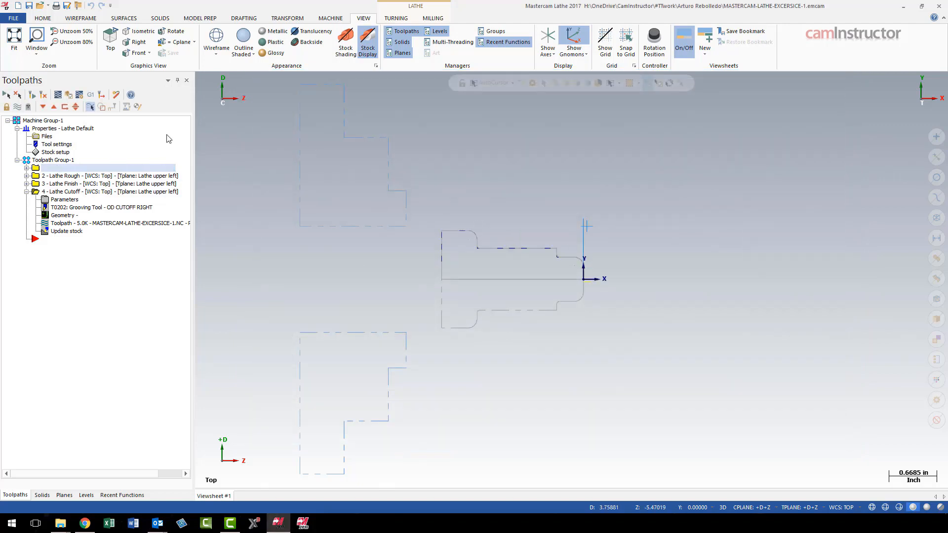